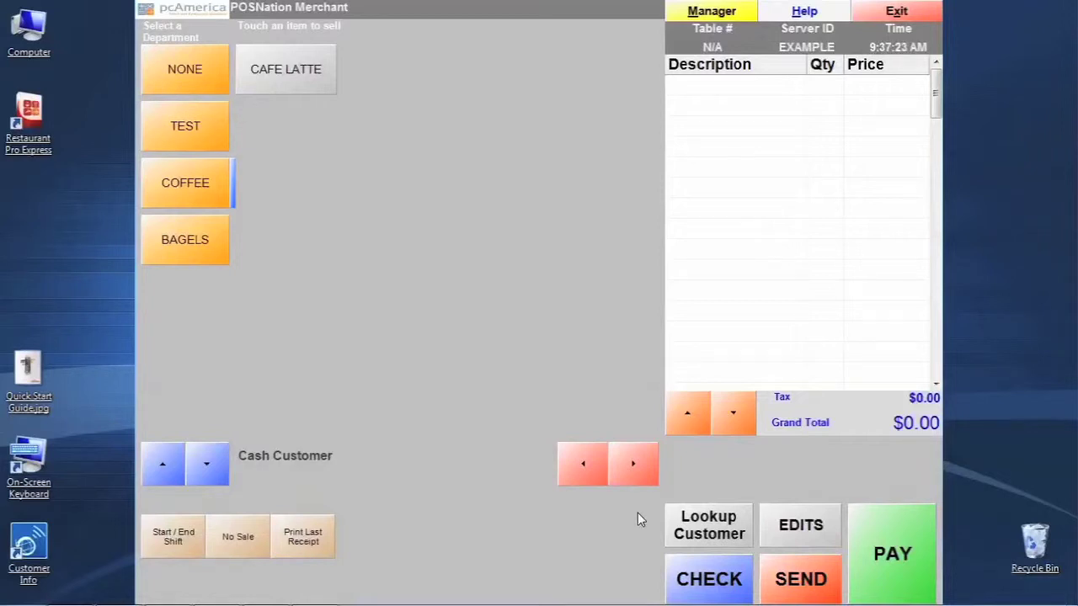
- Browse the NONE, TEST and COFFEE departments' items on the sales screen
left_click(176, 69)
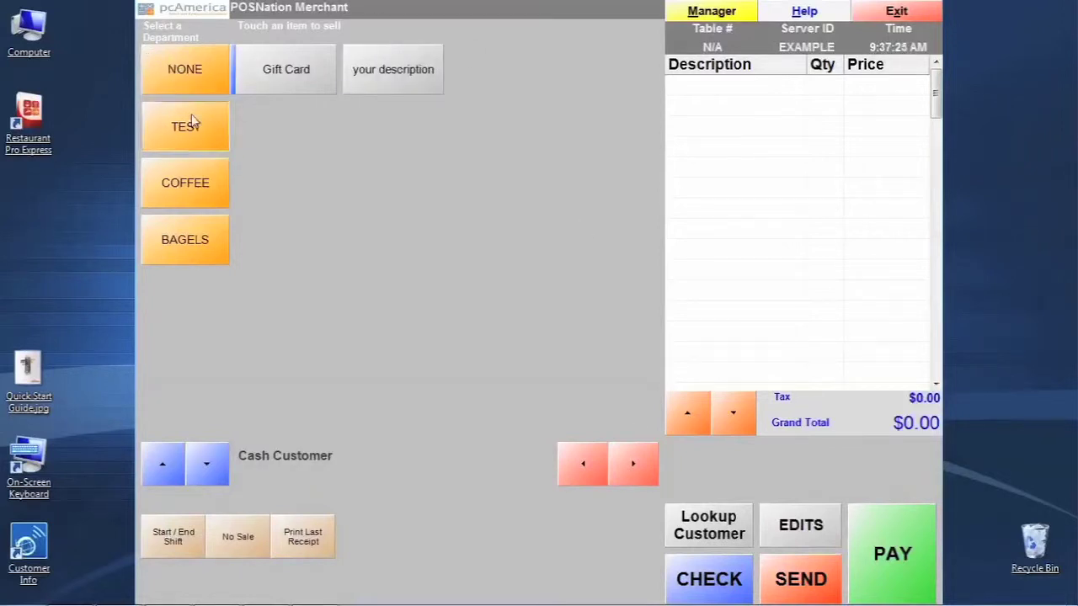
left_click(192, 120)
left_click(203, 190)
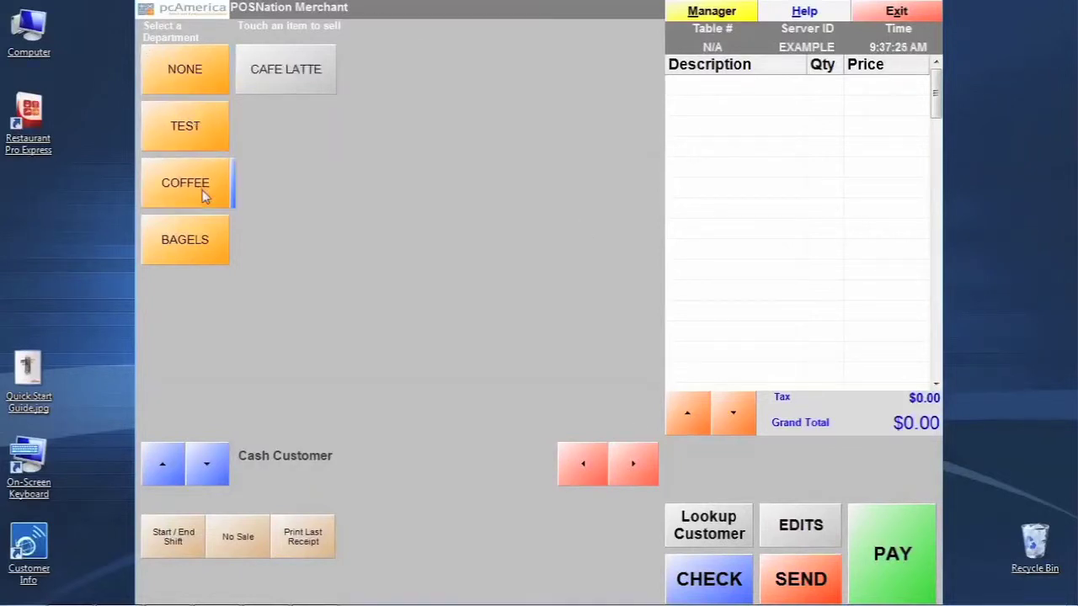
- Go to Manager, Administrative, Inventory Maintenance and start adding a new item
left_click(691, 15)
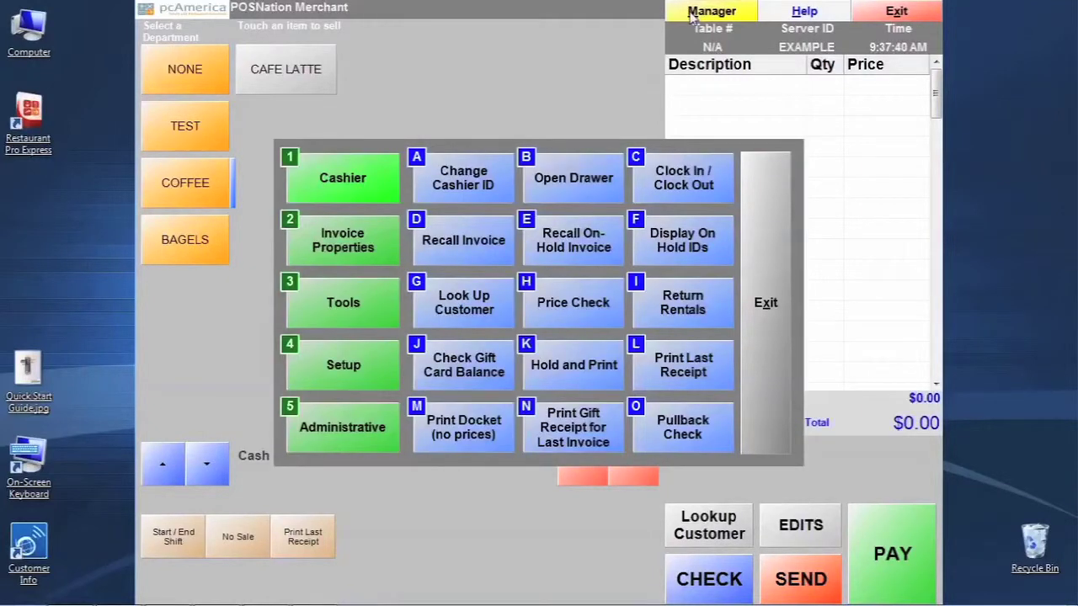
left_click(372, 432)
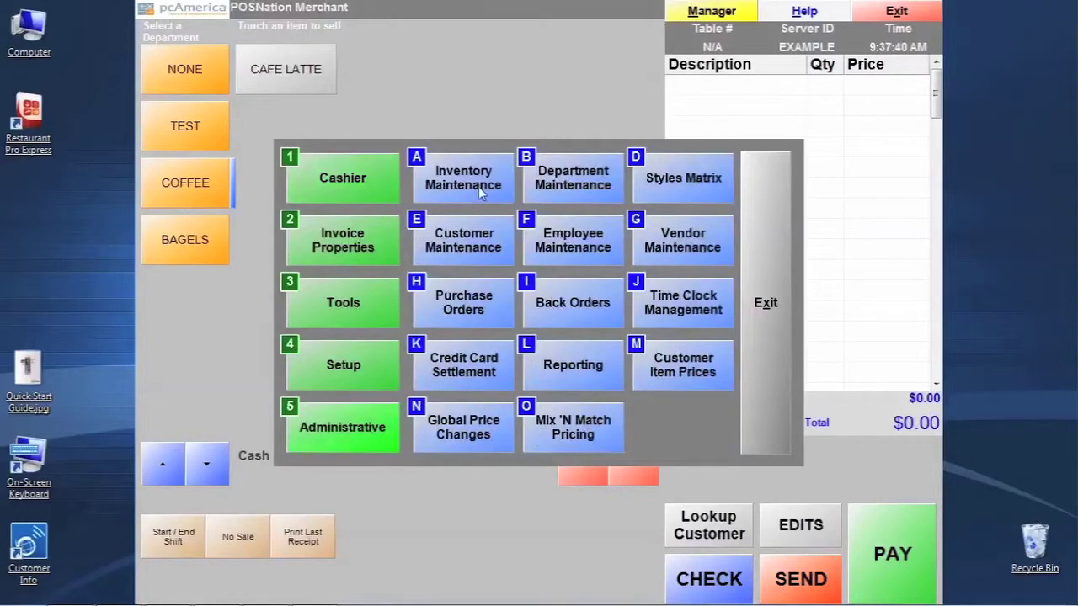
left_click(479, 186)
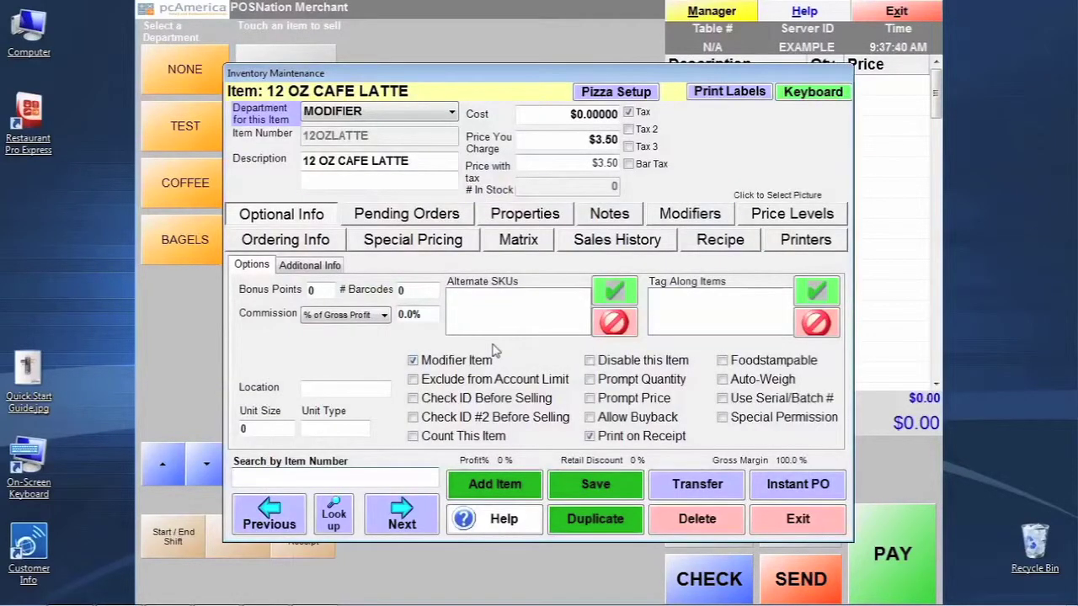
left_click(495, 483)
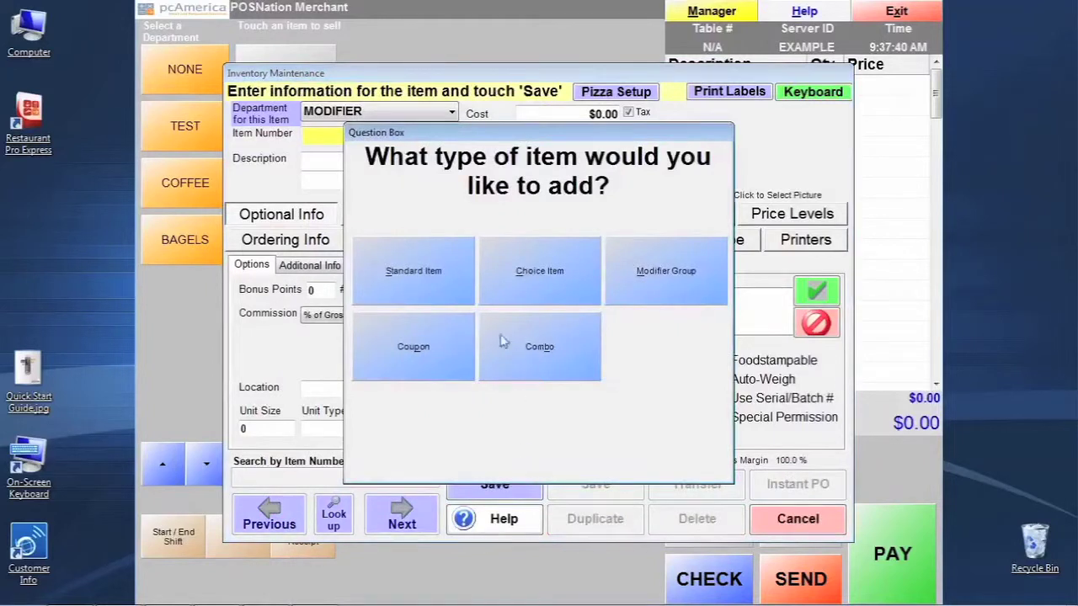
- Make the new item a standard modifier item that is not counted in inventory
left_click(464, 285)
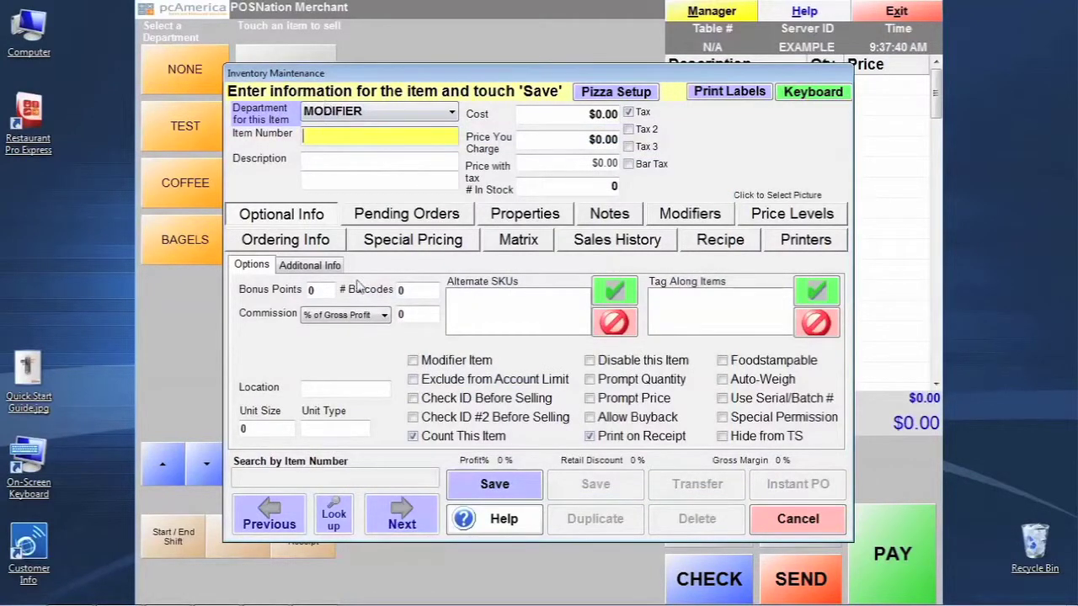
left_click(413, 360)
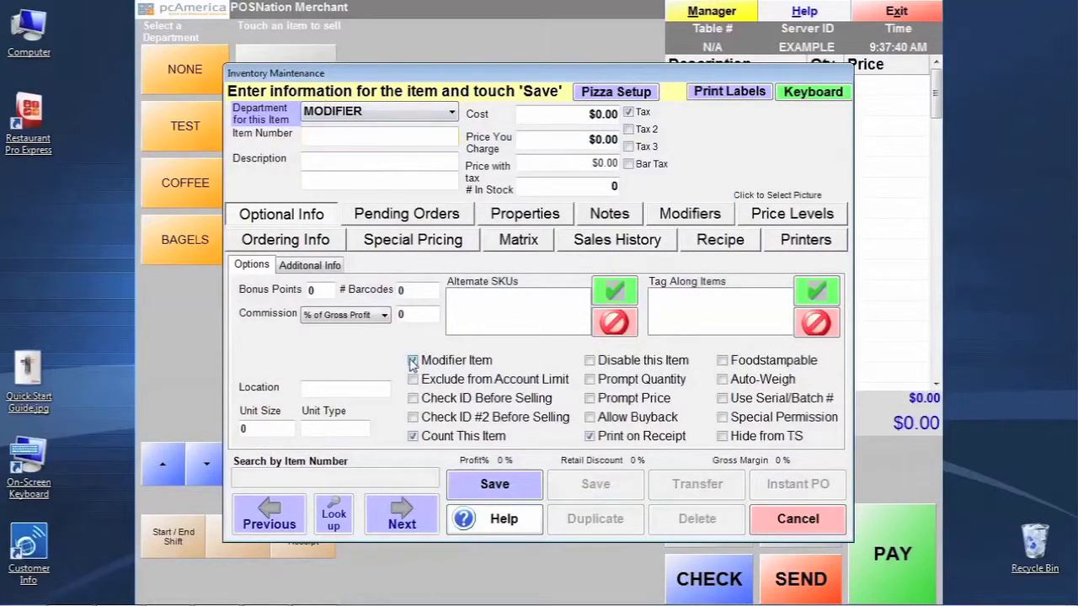
left_click(414, 437)
- Enter item number CREAM, description WHIPPED TOPPING and selling price 0.50
left_click(363, 139)
type("CREAM")
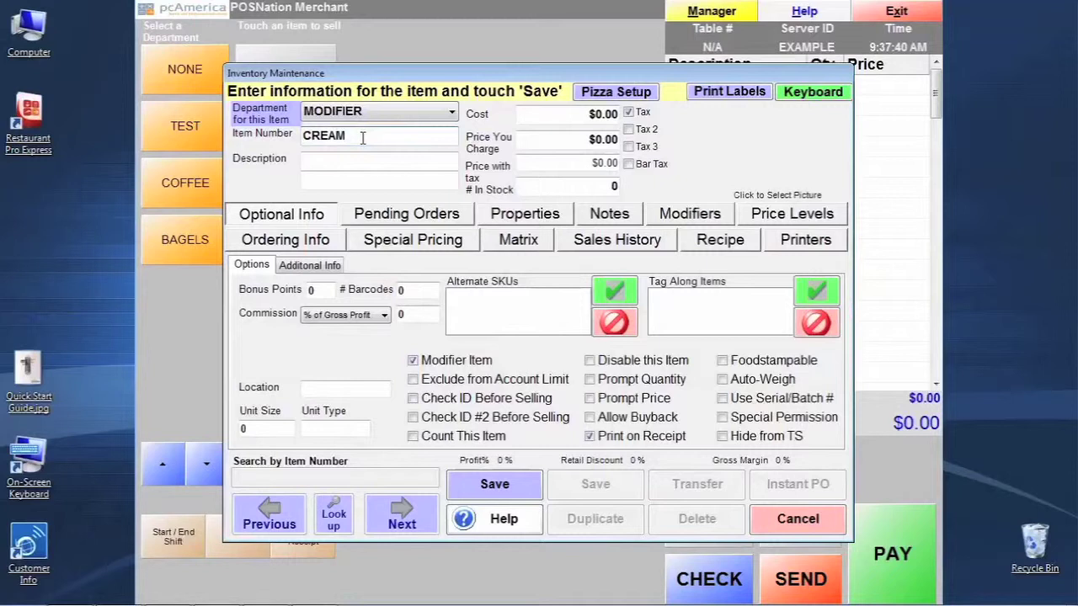
key("Tab")
type("WHIPPED TOPPING")
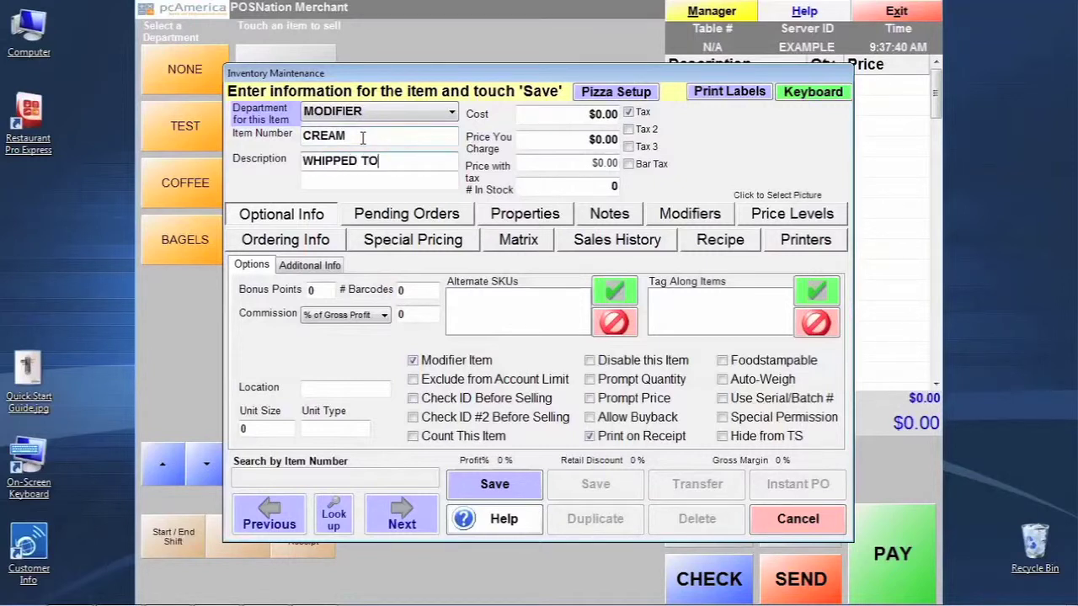
key("Tab")
key("Tab")
key("Tab")
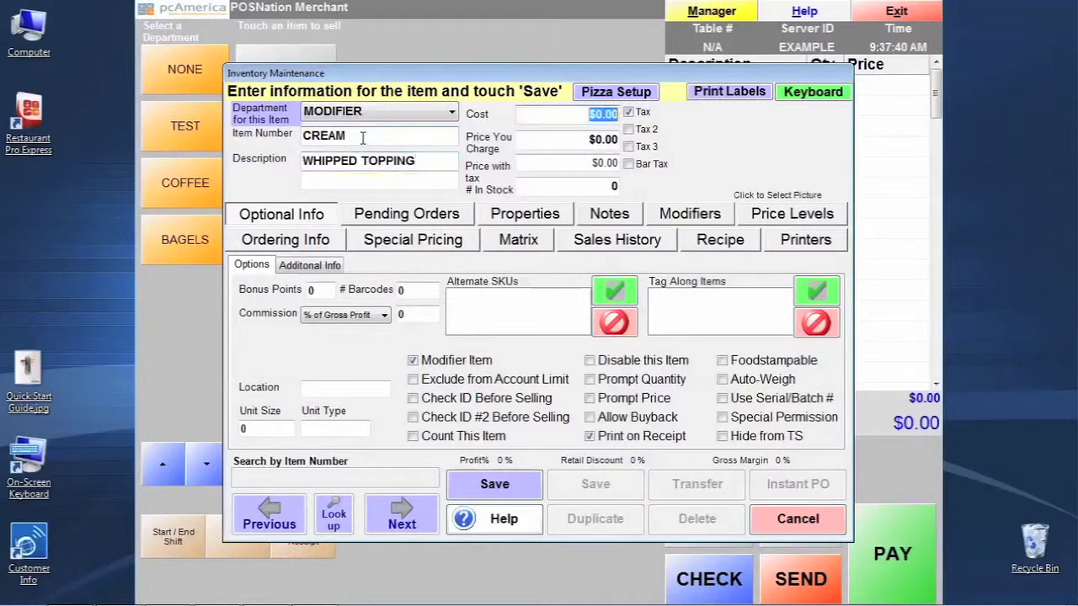
type("0.50")
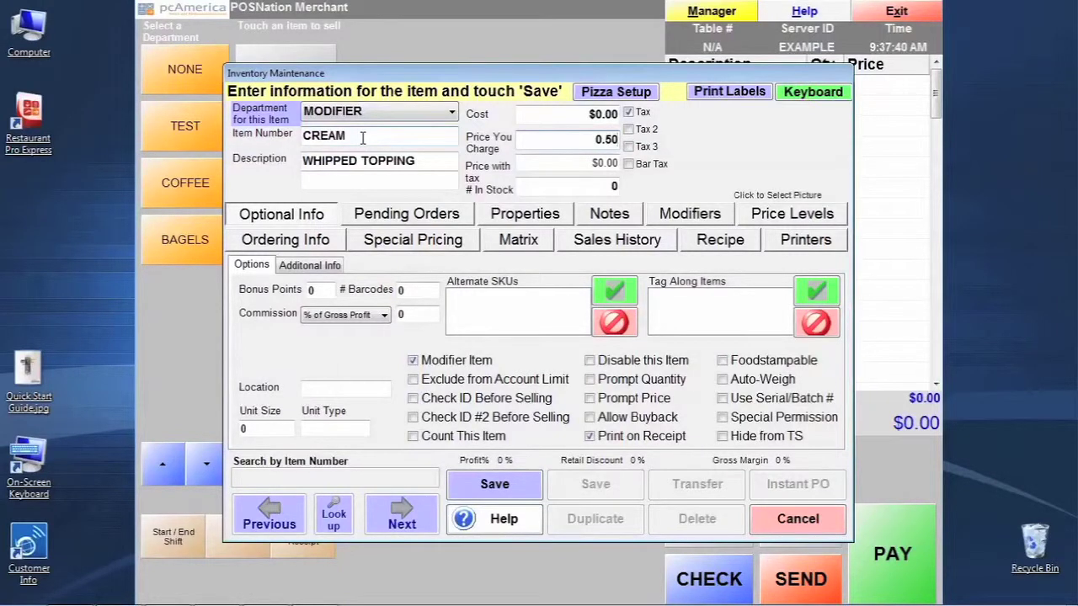
- Save the item, decline adding another, and close Inventory Maintenance
left_click(484, 486)
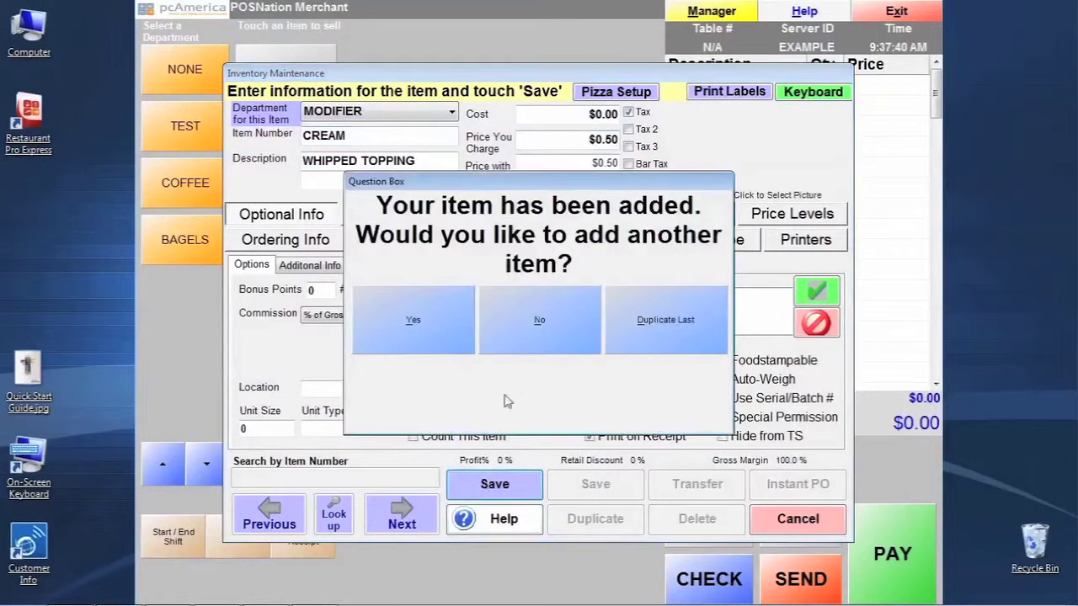
left_click(566, 354)
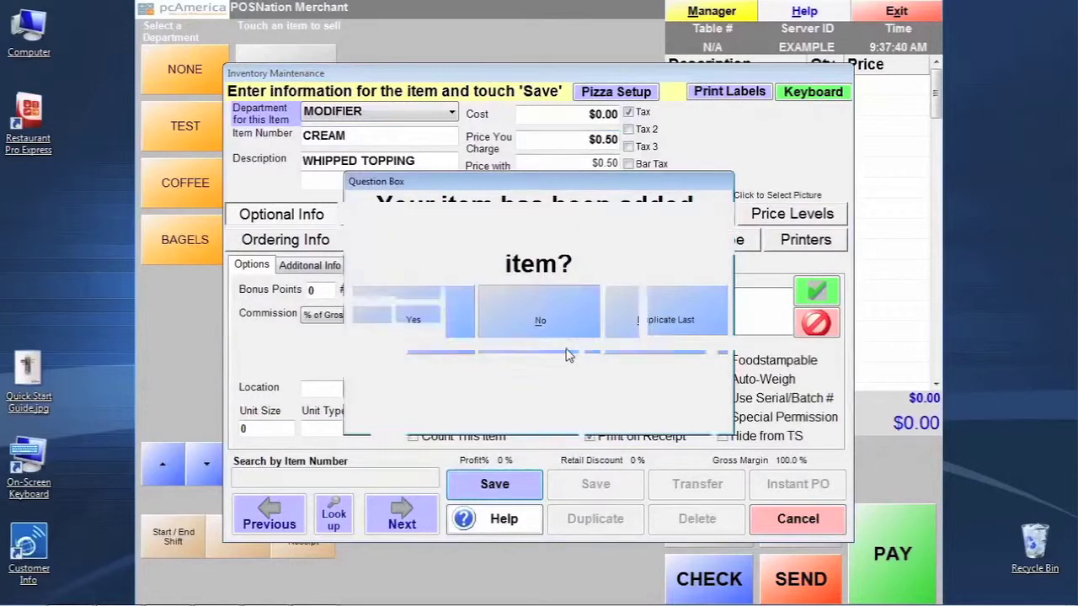
left_click(756, 521)
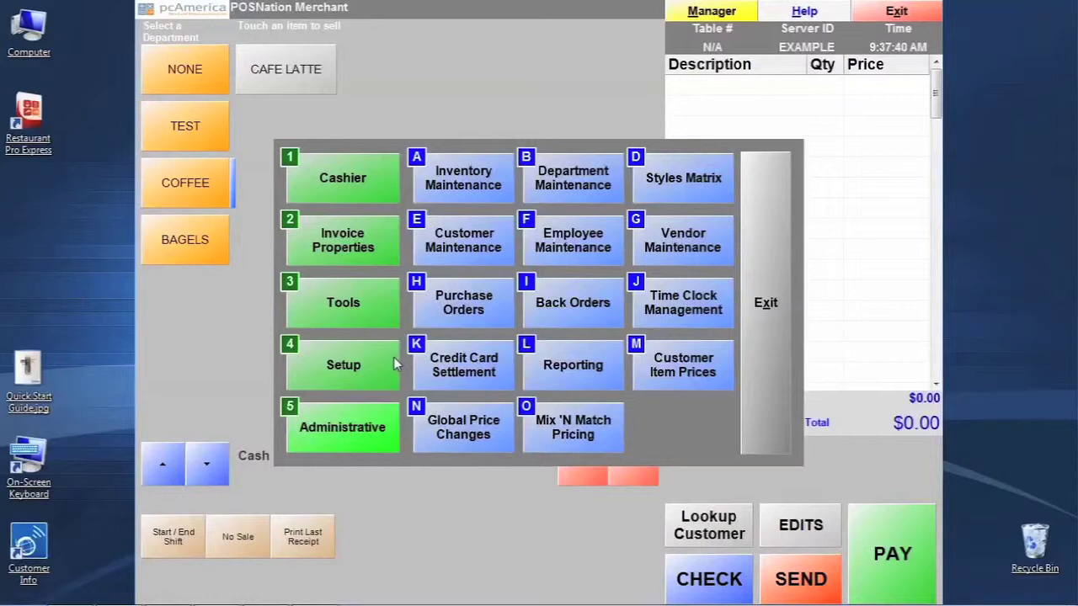
- Open Touch Screen Configuration from the Manager menu's Setup options
left_click(392, 385)
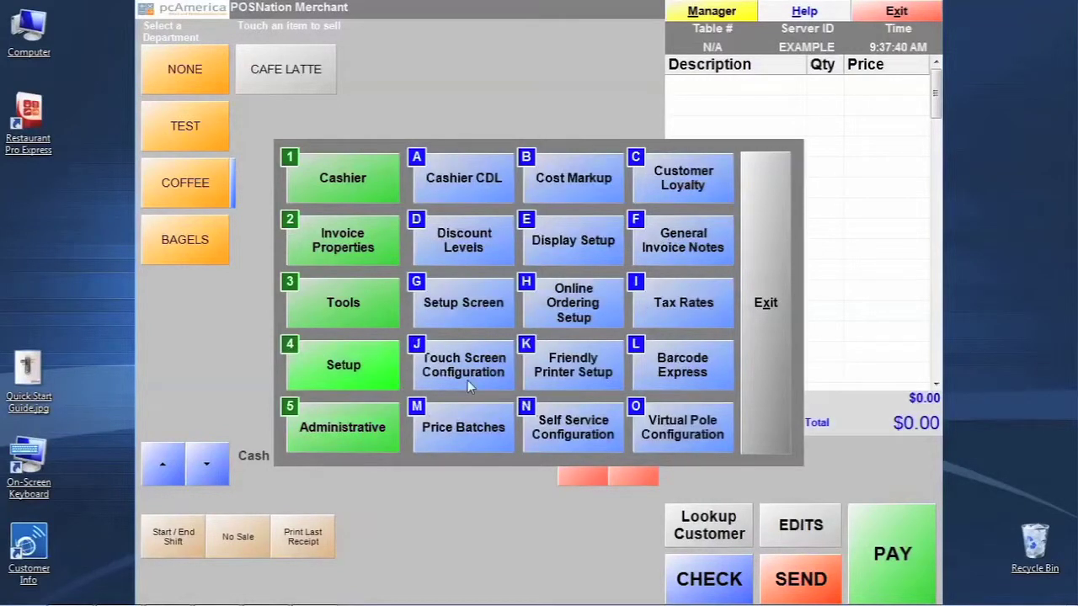
left_click(468, 380)
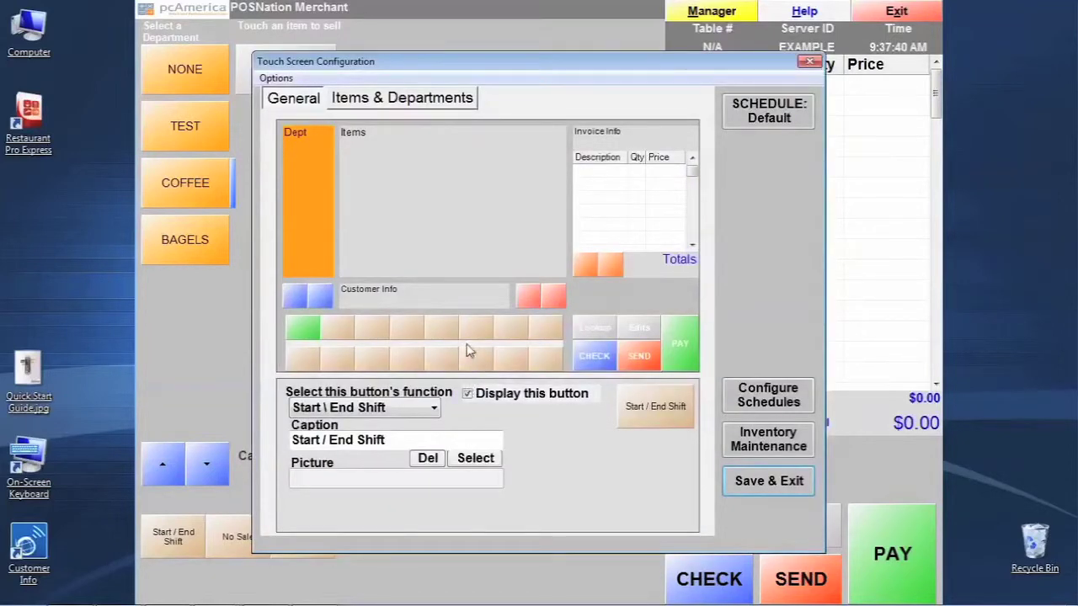
- Step through the top-row quick-key slots to the eighth, unused button
left_click(336, 327)
left_click(371, 326)
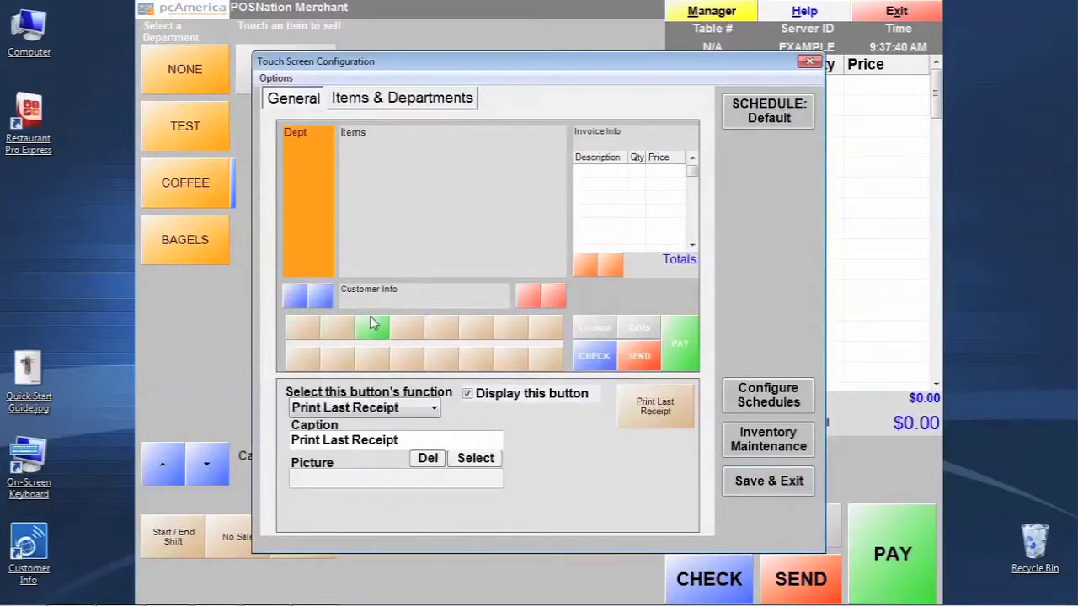
left_click(408, 326)
left_click(451, 328)
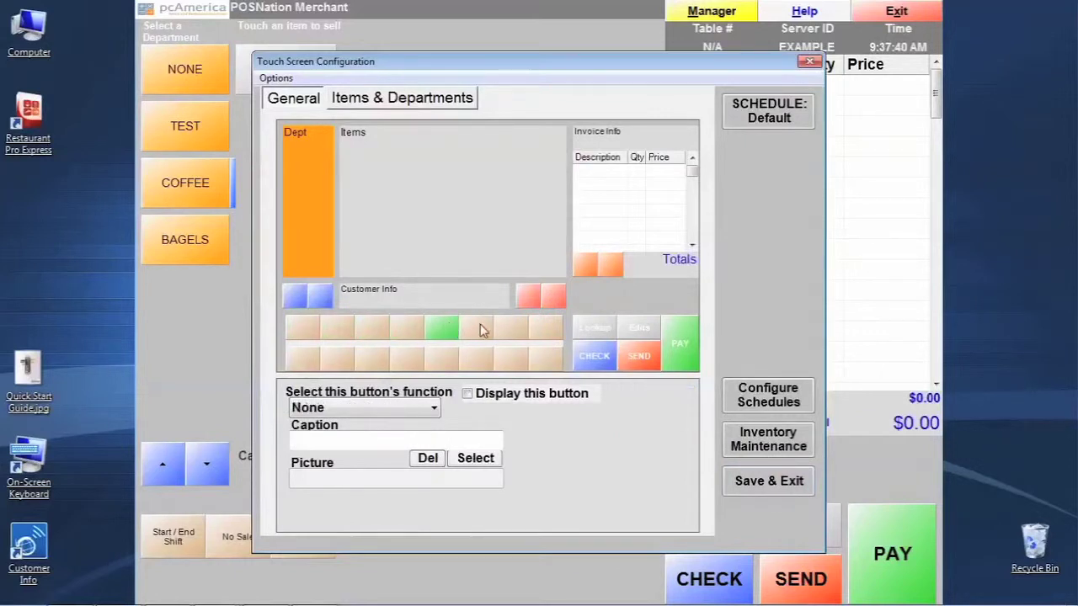
left_click(487, 329)
left_click(514, 332)
left_click(543, 331)
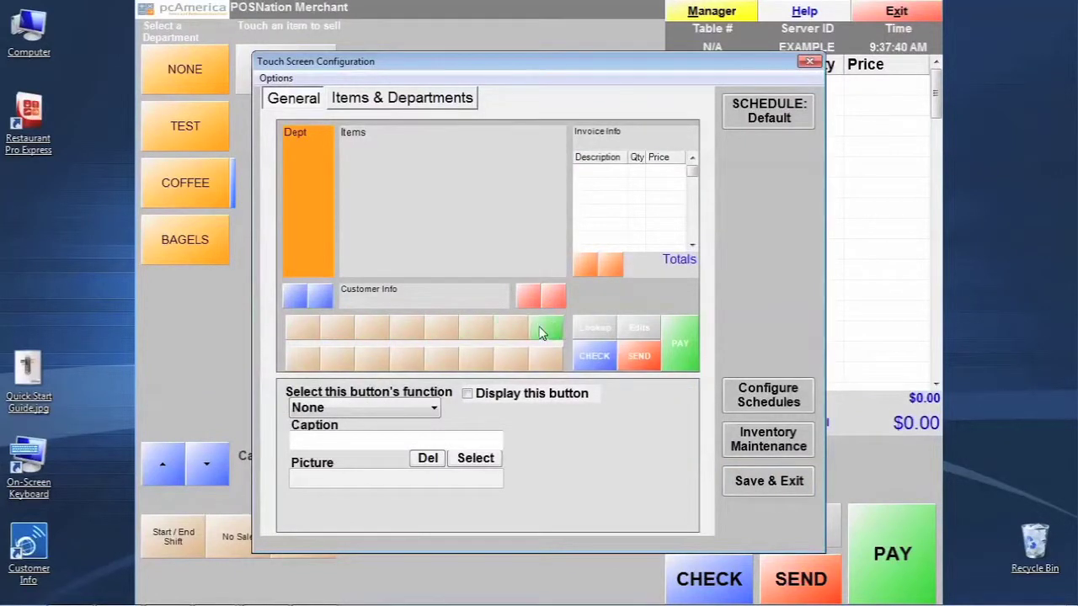
left_click(431, 411)
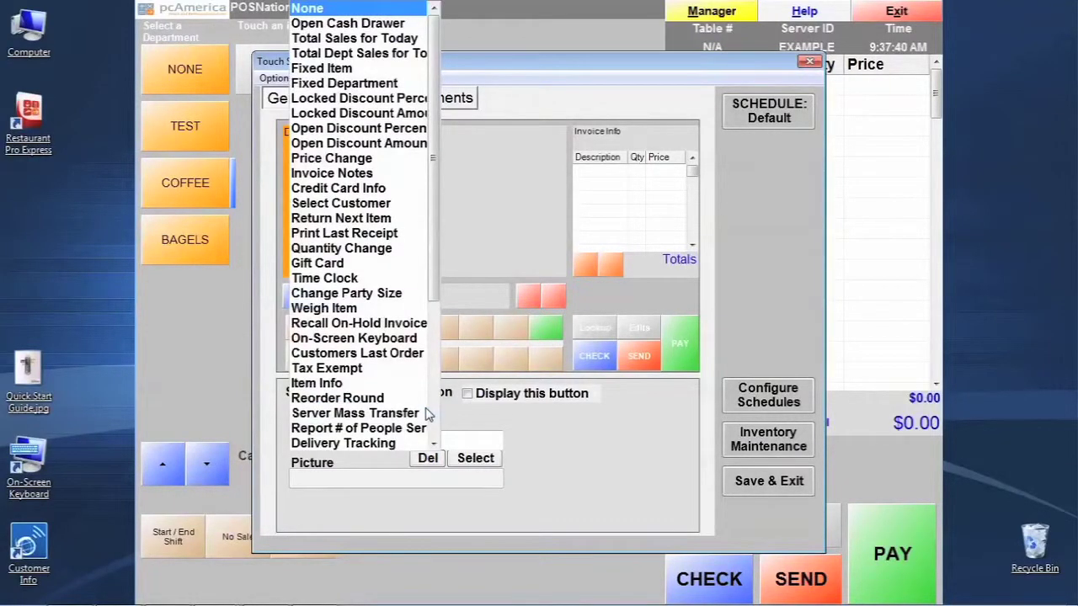
- Scroll the button function list and assign Fixed Item to the button
left_click_drag(437, 279, 439, 418)
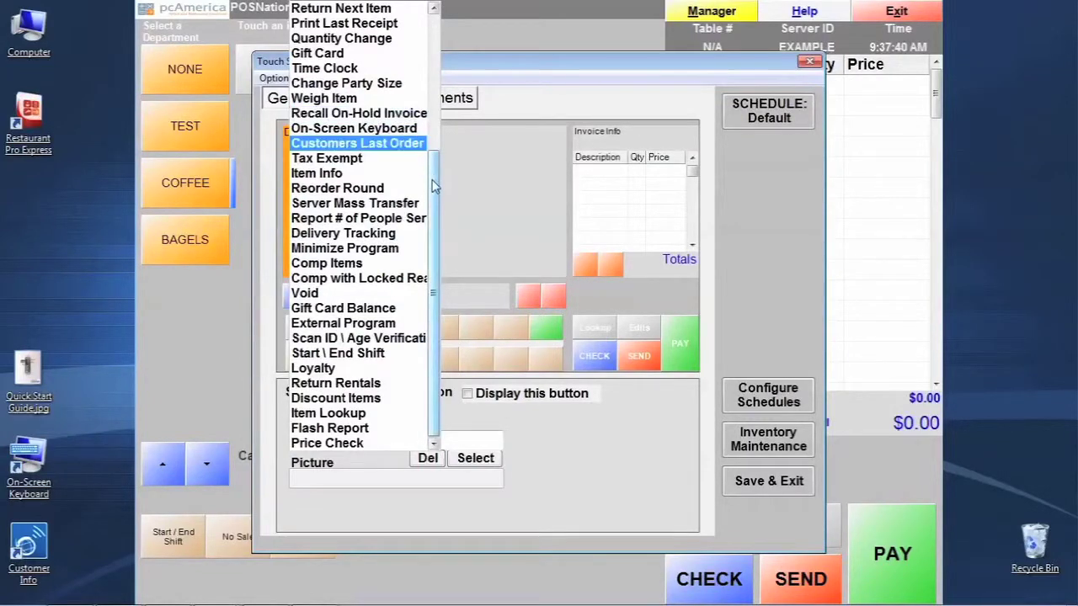
left_click_drag(435, 181, 447, 56)
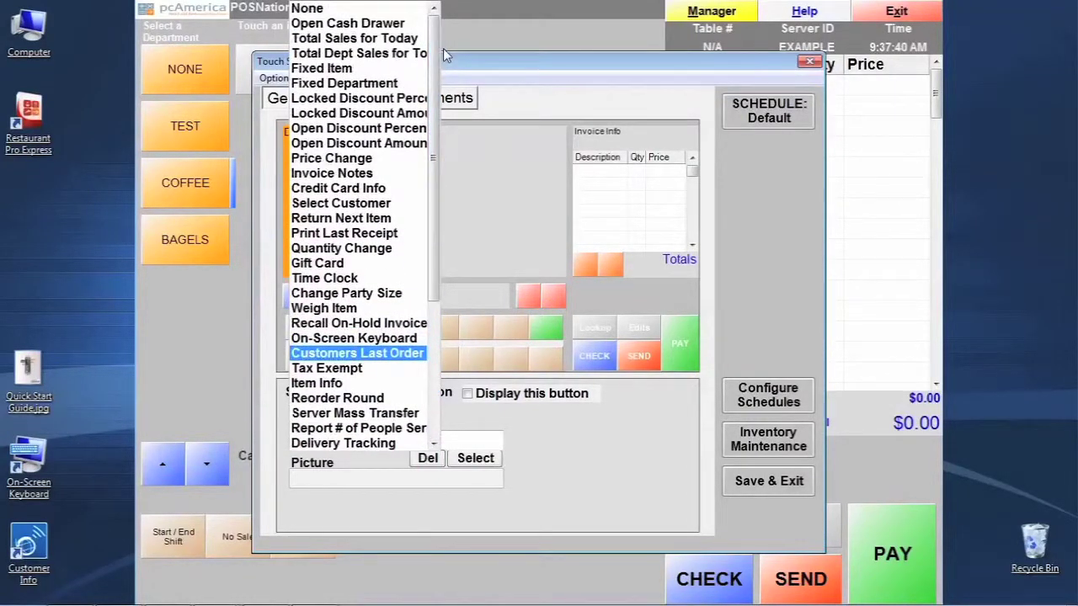
left_click(371, 70)
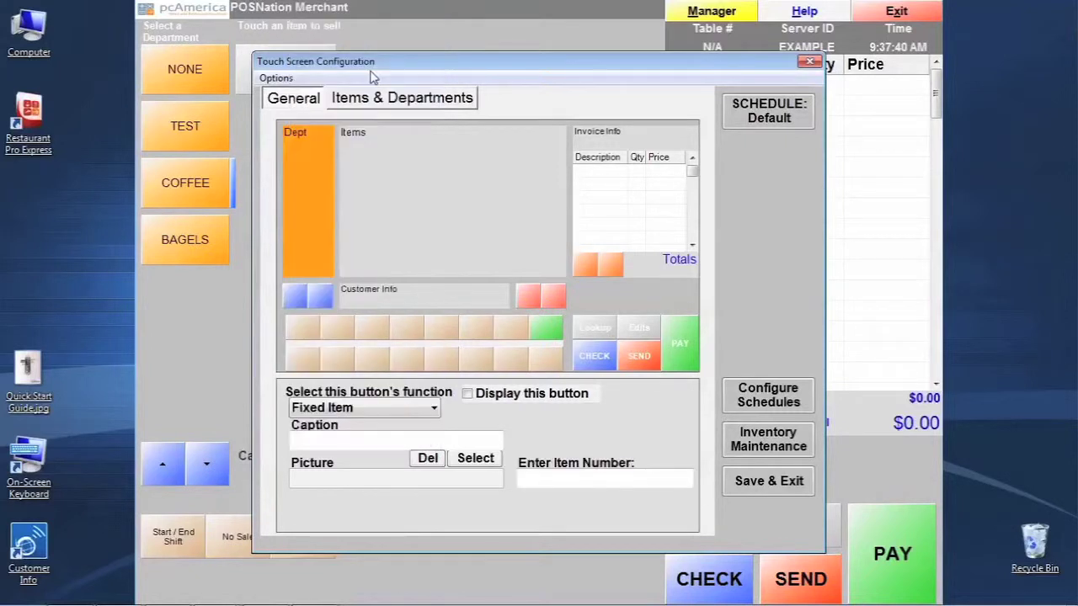
left_click(551, 478)
- Enter CREAM as the button's item number
type("CREAM")
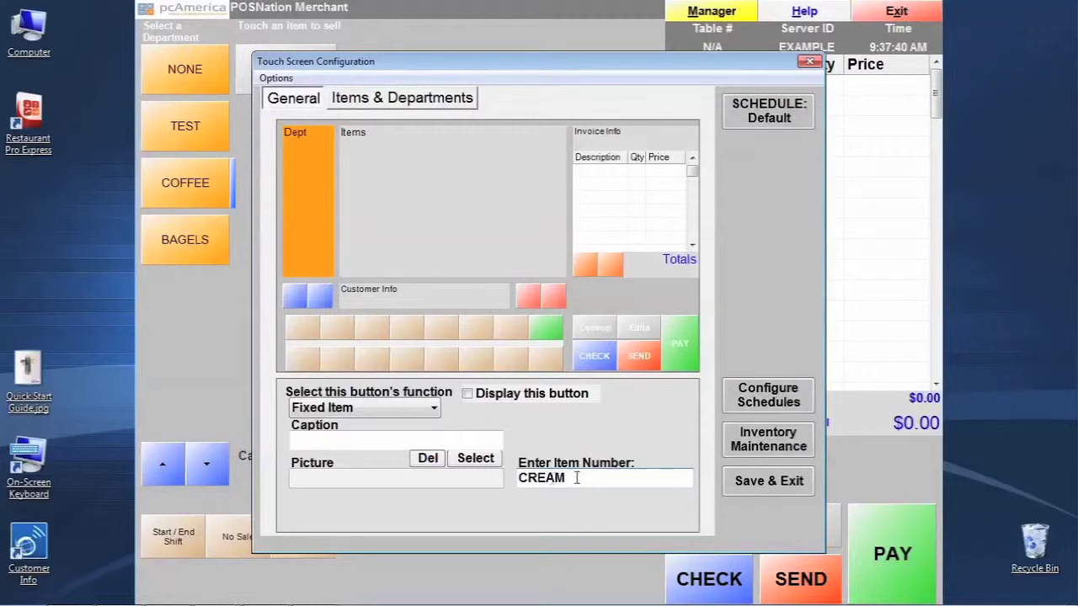
- Caption the button WHIPPED TOPPING and set it to display on the sales screen
left_click(450, 439)
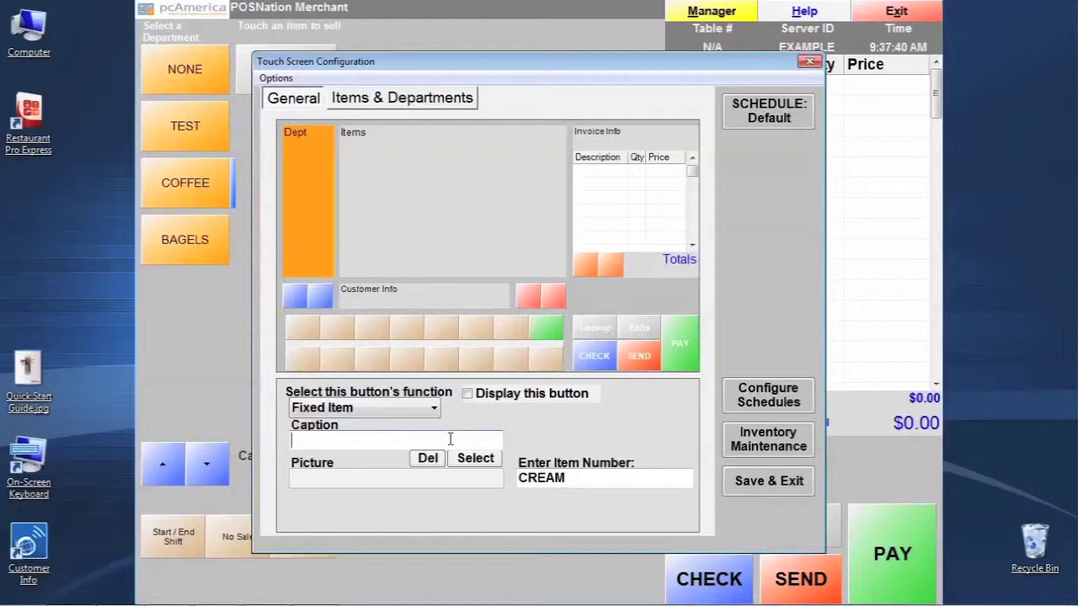
type("w")
key("BackSpace")
type("WHIPPED TOPPING")
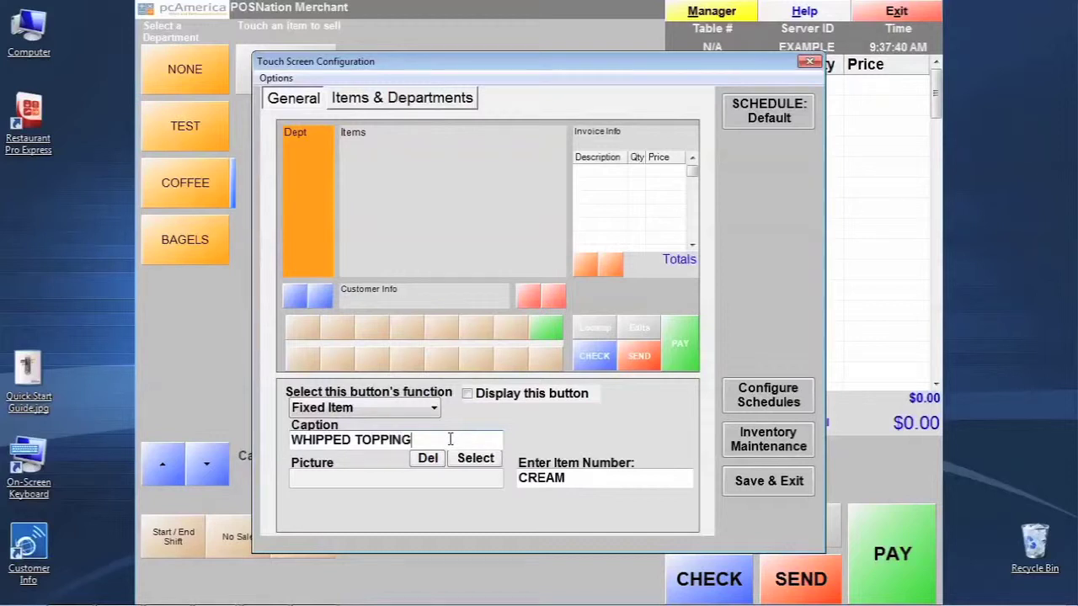
left_click(467, 395)
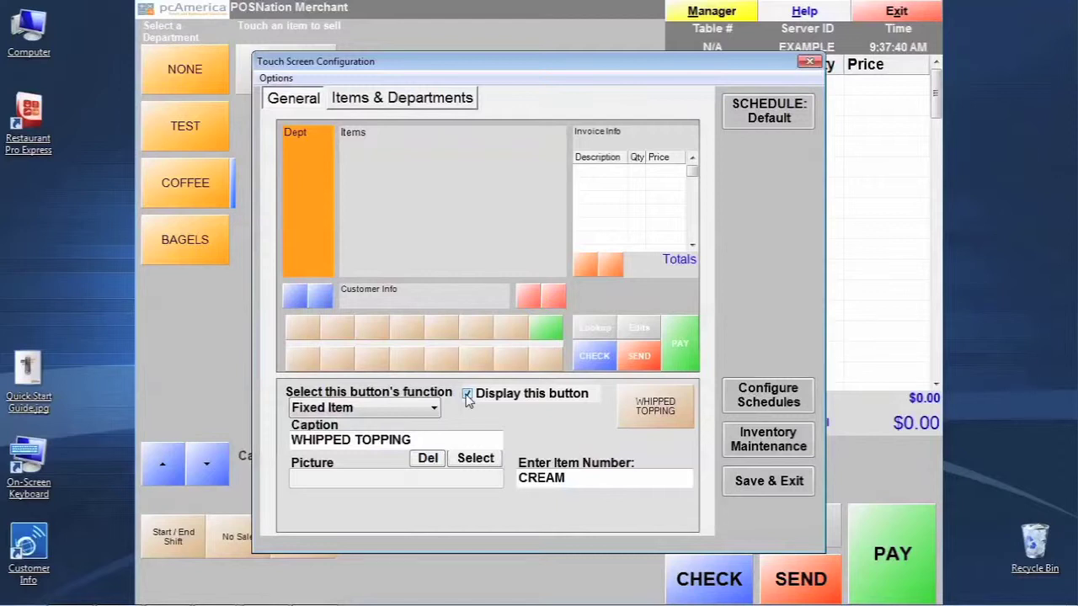
left_click(277, 79)
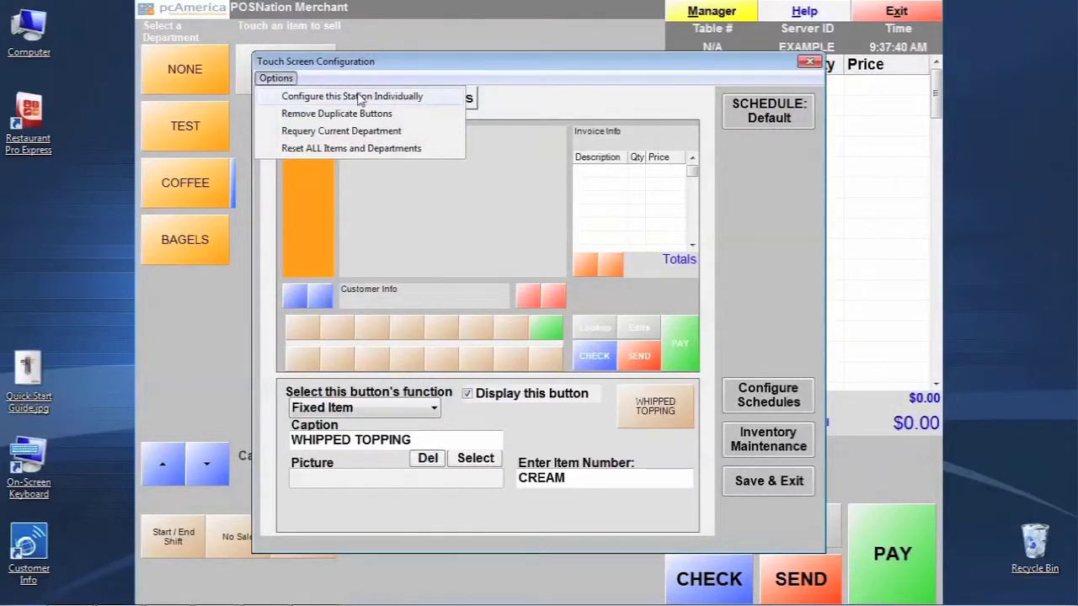
- Close the Options menu without choosing anything
left_click(472, 63)
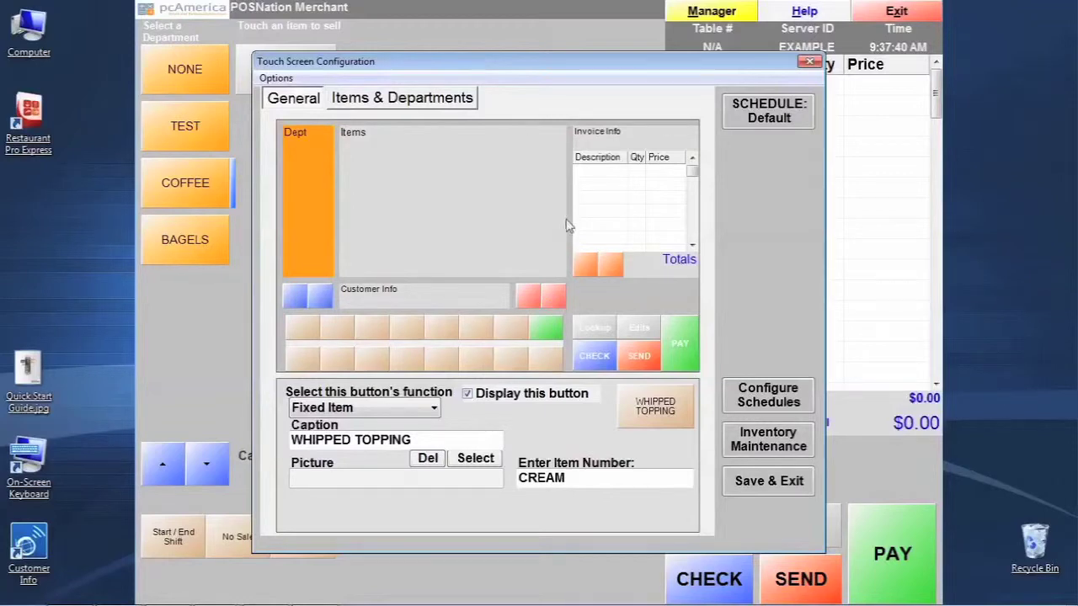
- Save and exit the touch screen configuration, then leave the manager menu
left_click(776, 488)
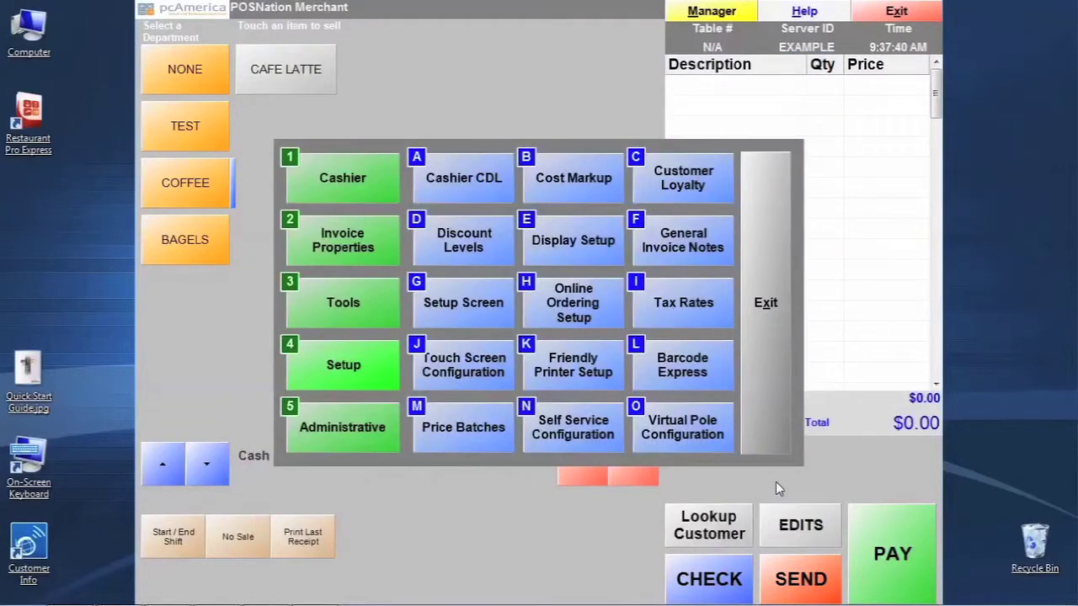
left_click(753, 383)
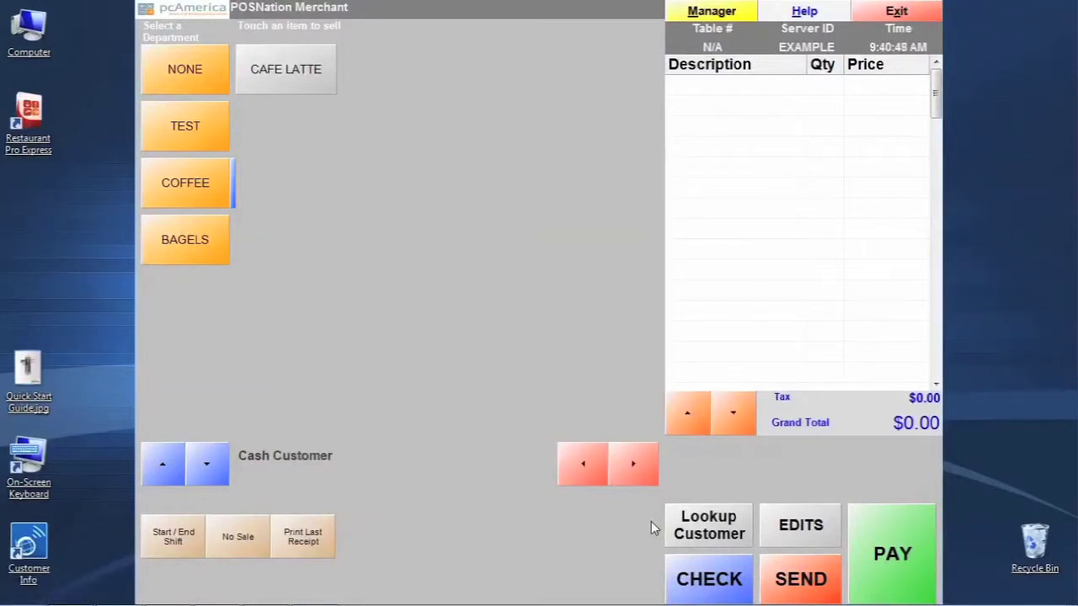
- Sign out and log back in with the account password
left_click(922, 17)
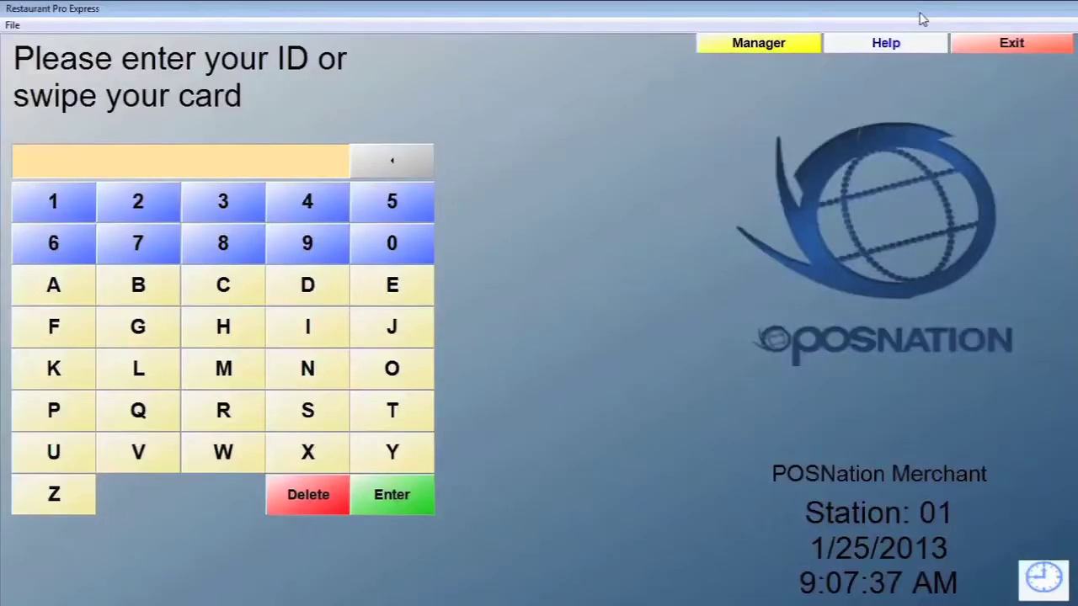
type("********")
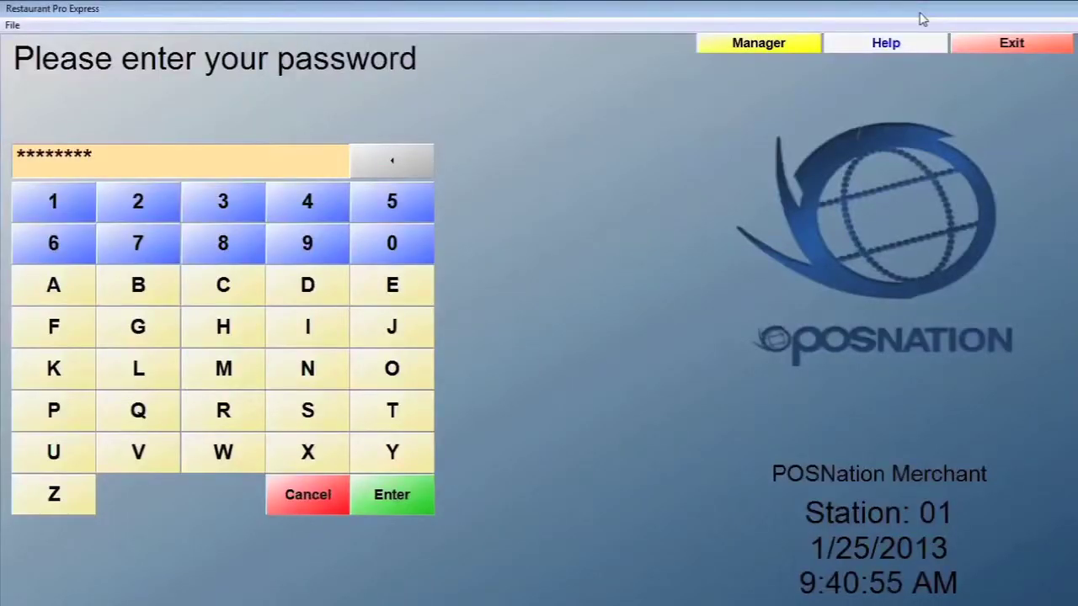
key("Return")
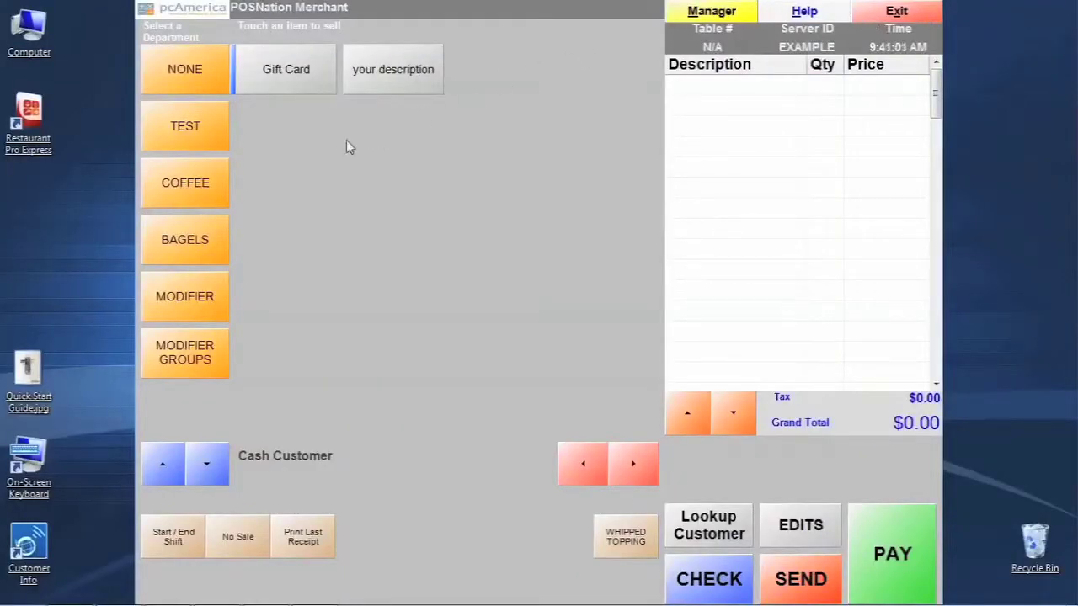
- Order an 8 OZ CAFE LATTE with VANILLA FLAVOR SHOT and WHIPPED TOPPING
left_click(212, 183)
left_click(307, 83)
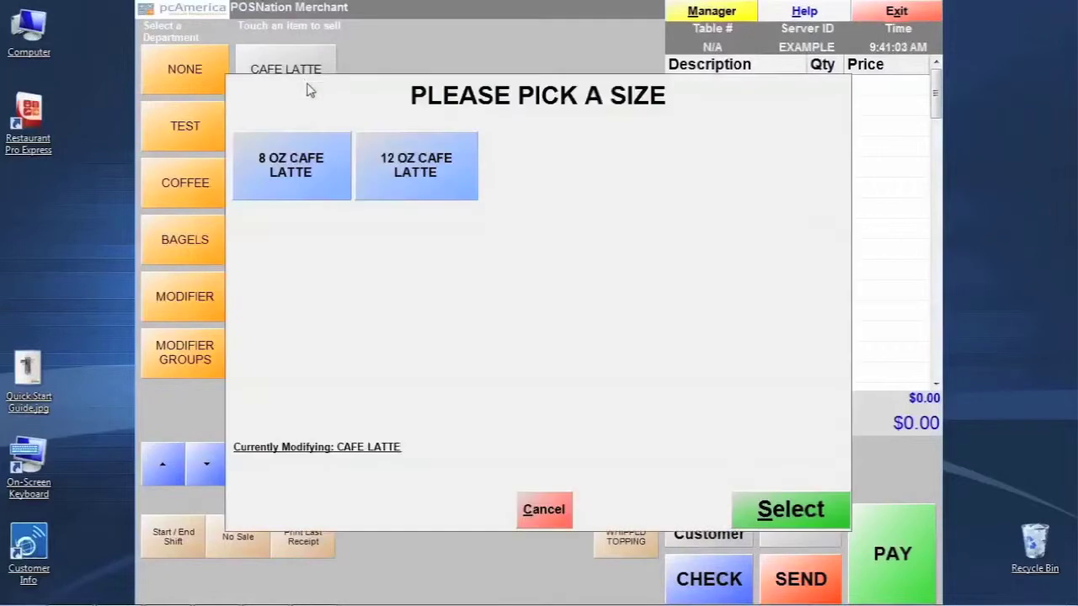
left_click(320, 174)
left_click(406, 176)
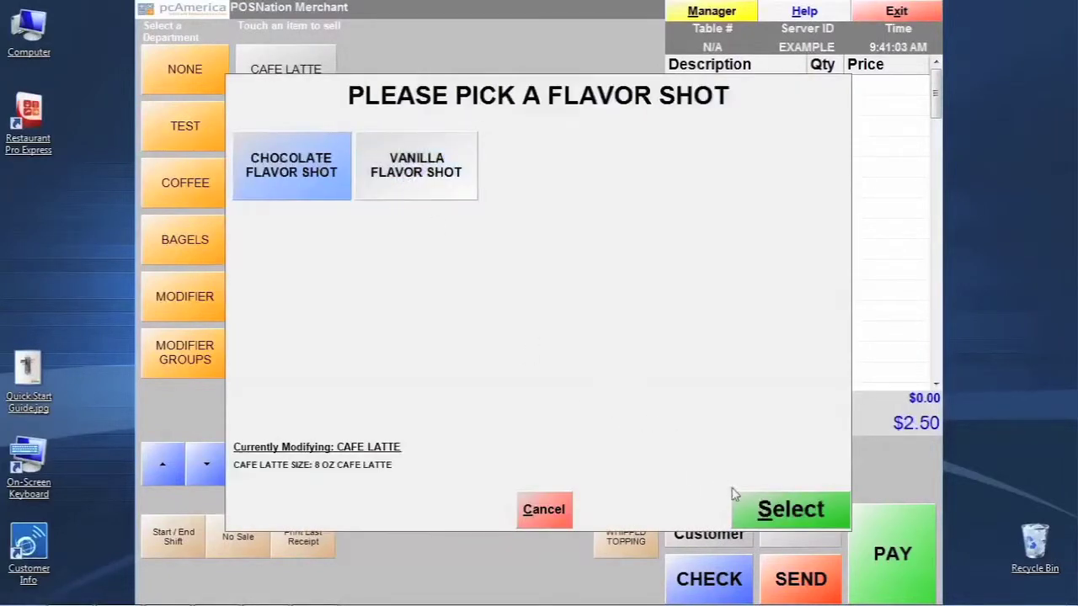
left_click(770, 510)
left_click(637, 537)
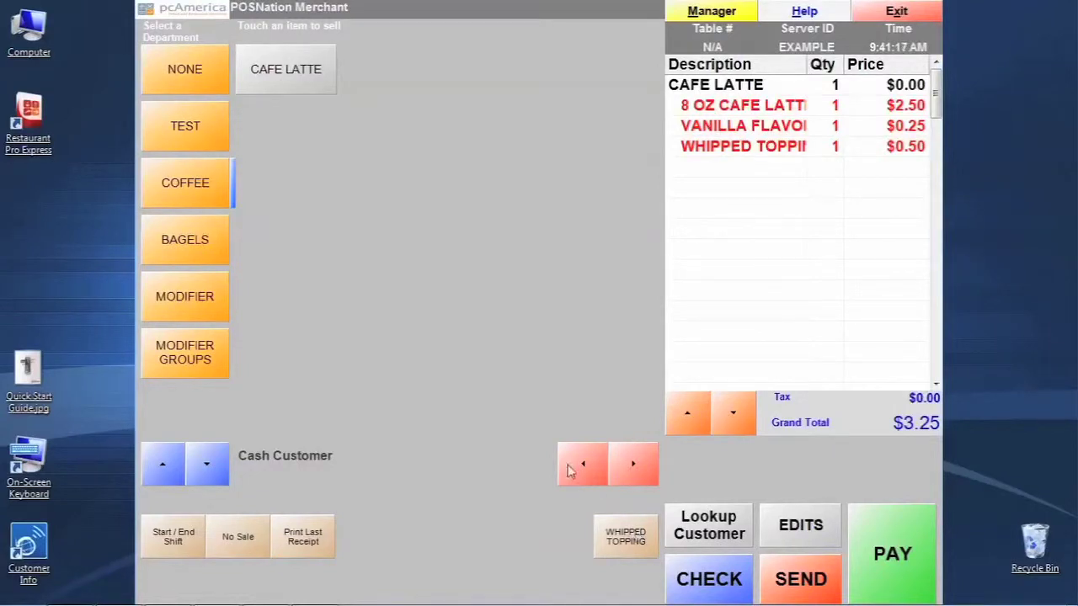
- Browse the TEST, COFFEE and BAGELS departments' items
left_click(185, 127)
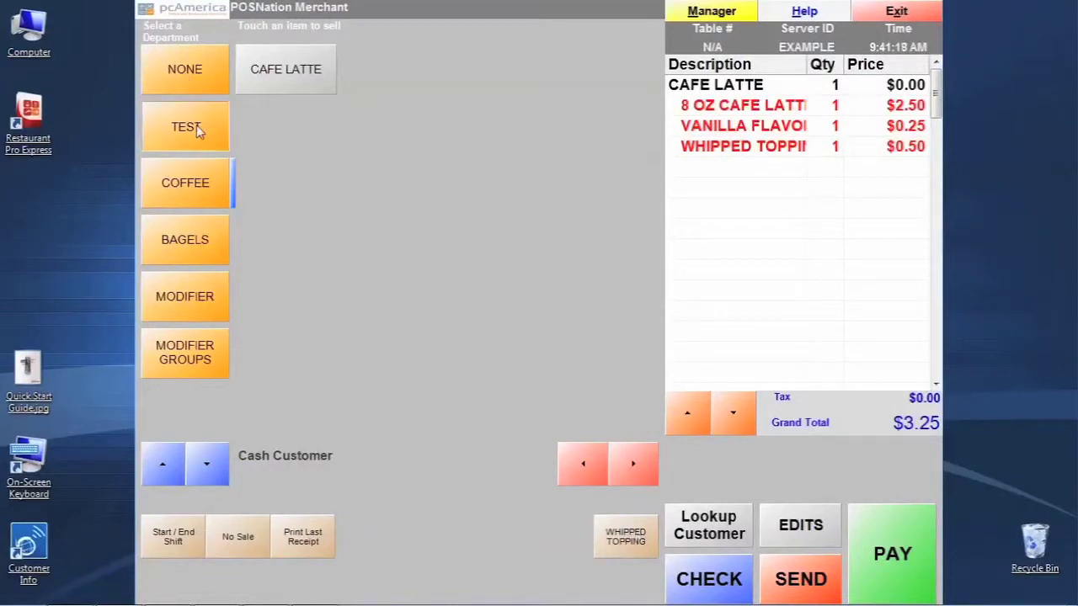
left_click(192, 182)
left_click(180, 242)
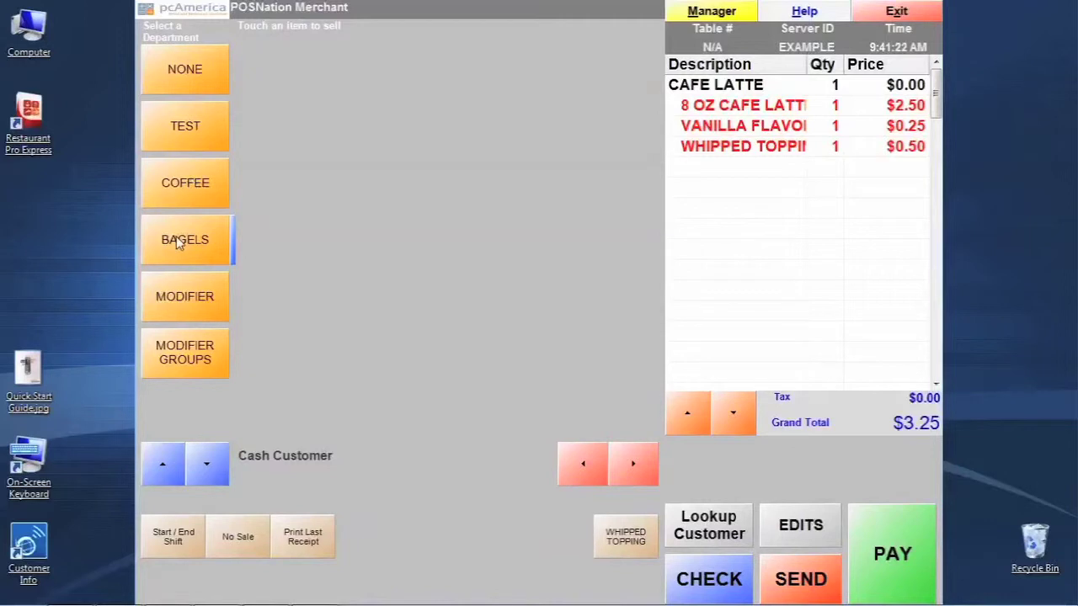